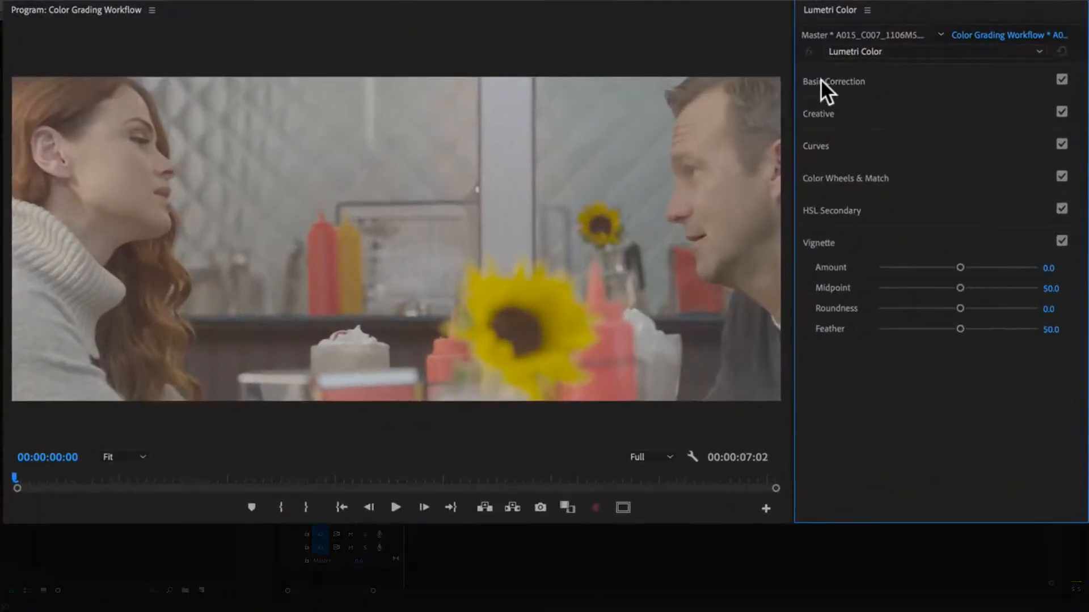
- Correct the first clip with contrast 100, highlights -5.4, shadows -31, whites 35 and blacks -76.4, slightly cooler temperature and slightly more saturation
left_click(909, 98)
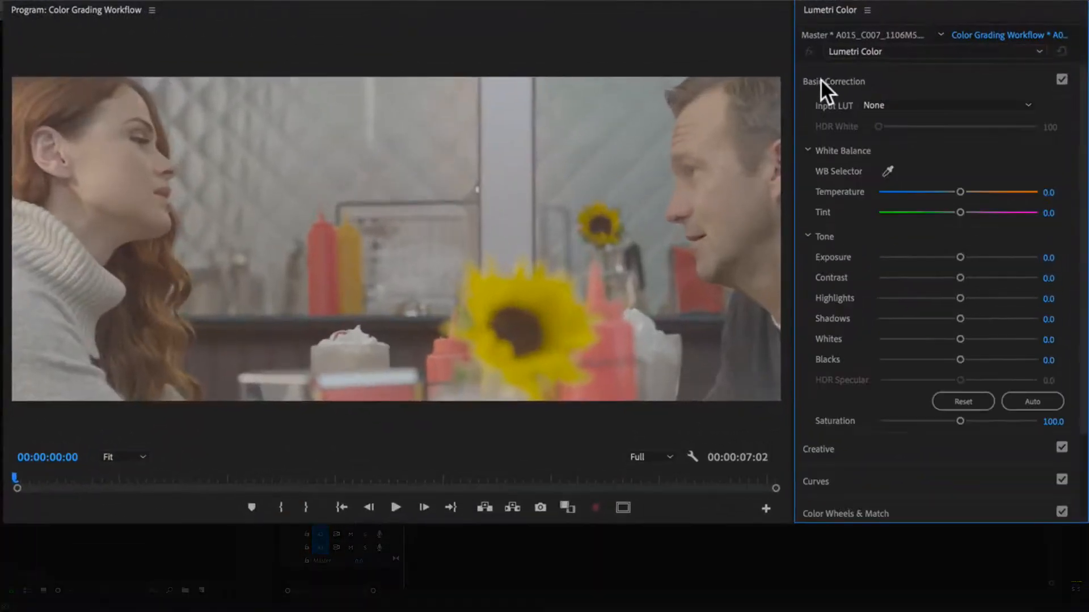
left_click_drag(960, 276, 1034, 278)
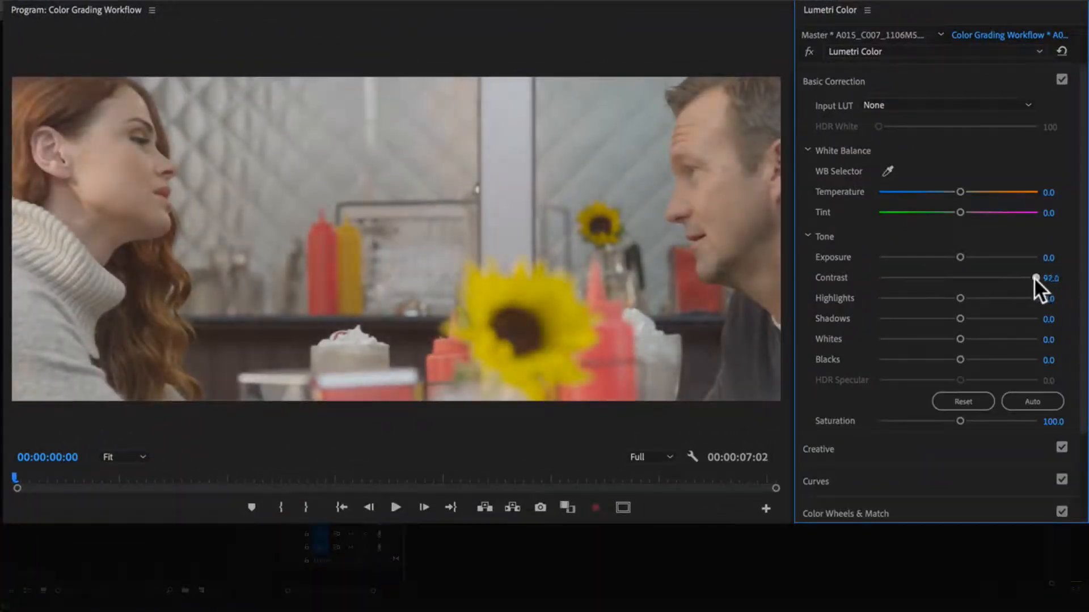
left_click_drag(958, 359, 896, 360)
left_click_drag(963, 336, 951, 297)
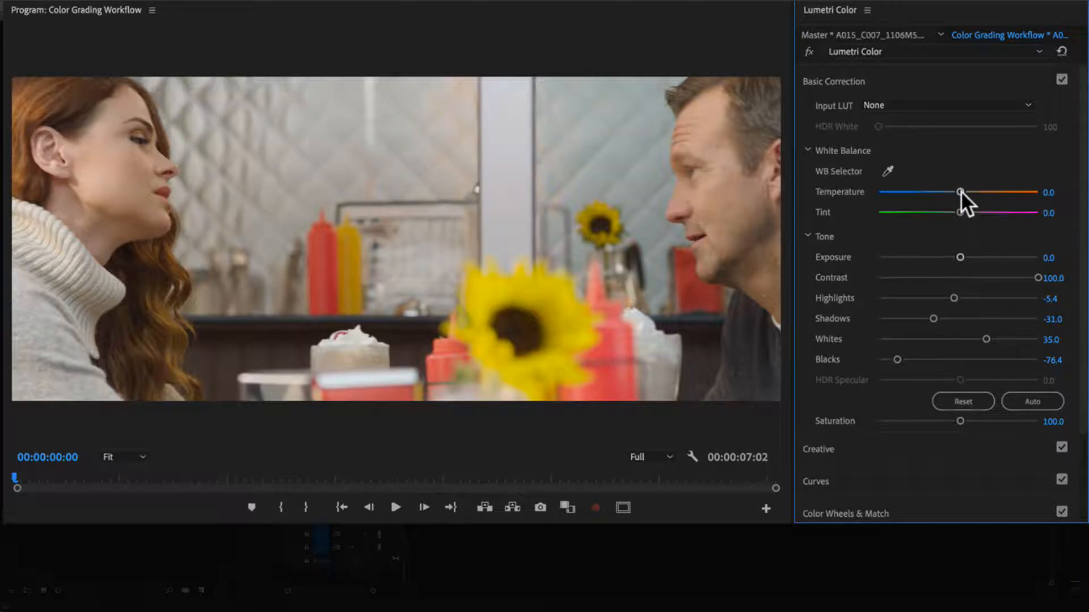
left_click_drag(960, 191, 949, 193)
left_click_drag(958, 421, 967, 417)
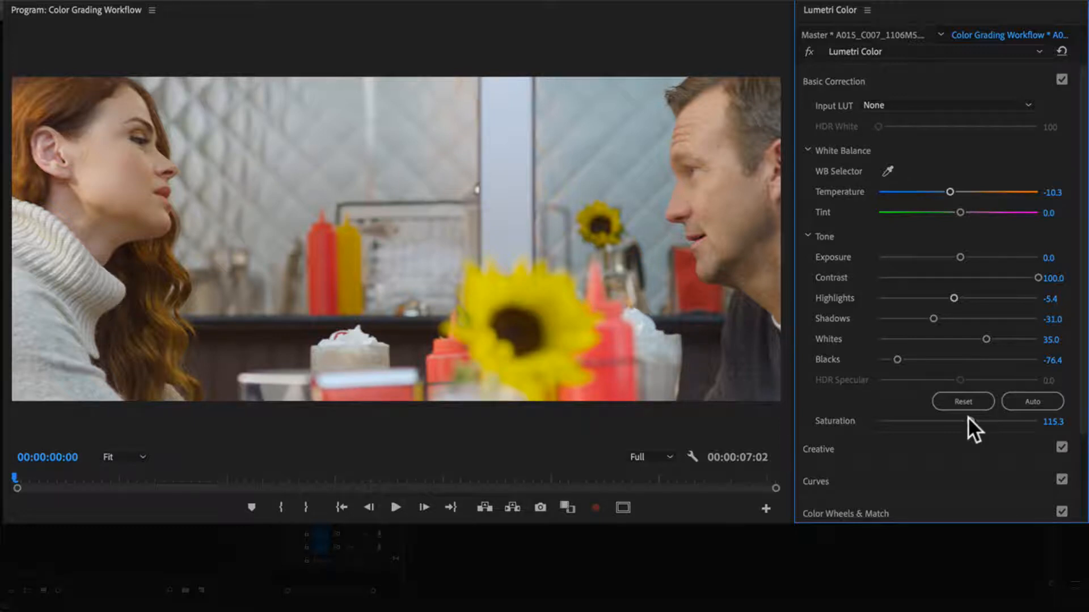
- Lower the yellow saturation of the first clip on the Hue vs Sat curve, anchoring the neighbouring green and orange-red hues
left_click(830, 479)
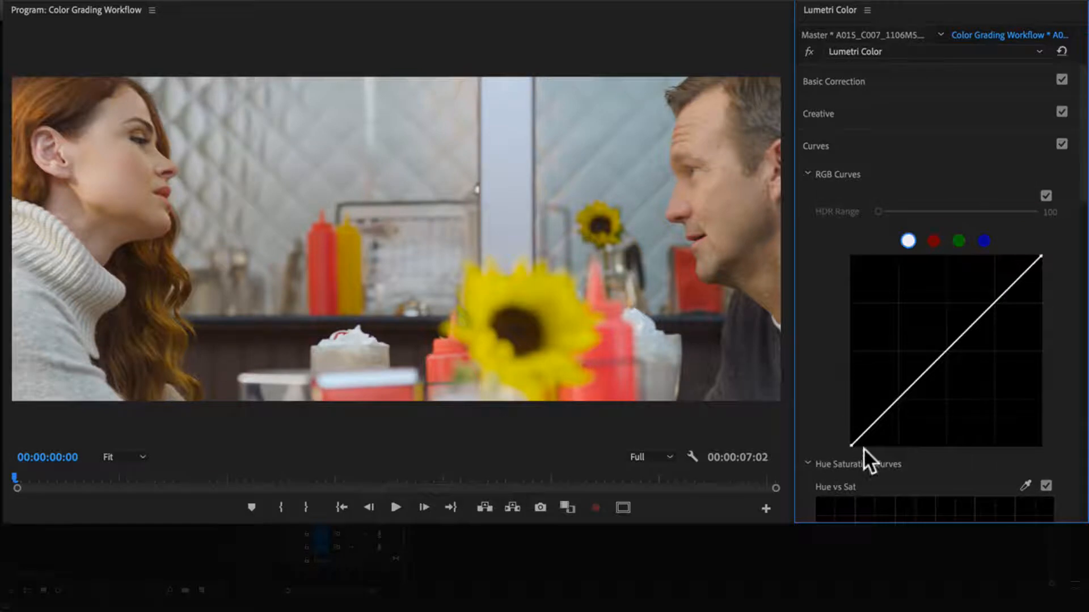
left_click_drag(1084, 204, 1083, 315)
left_click(851, 184)
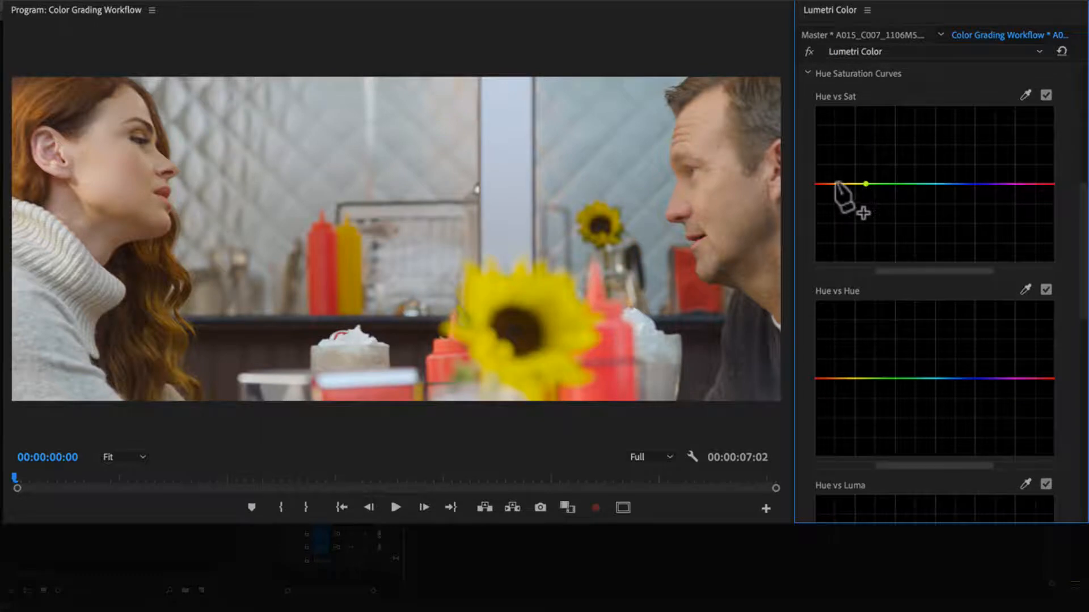
left_click_drag(851, 184, 826, 186)
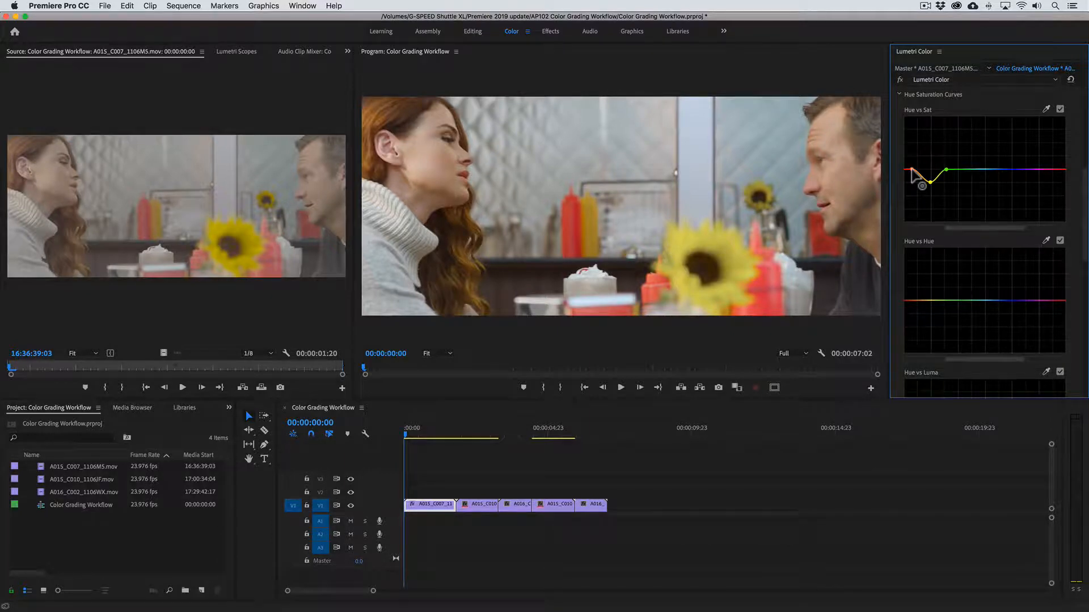
- Correct the second clip's master with contrast 100, shadows -46.8, whites 65.5 and blacks -54.7, and cool the white balance slightly
left_click(456, 433)
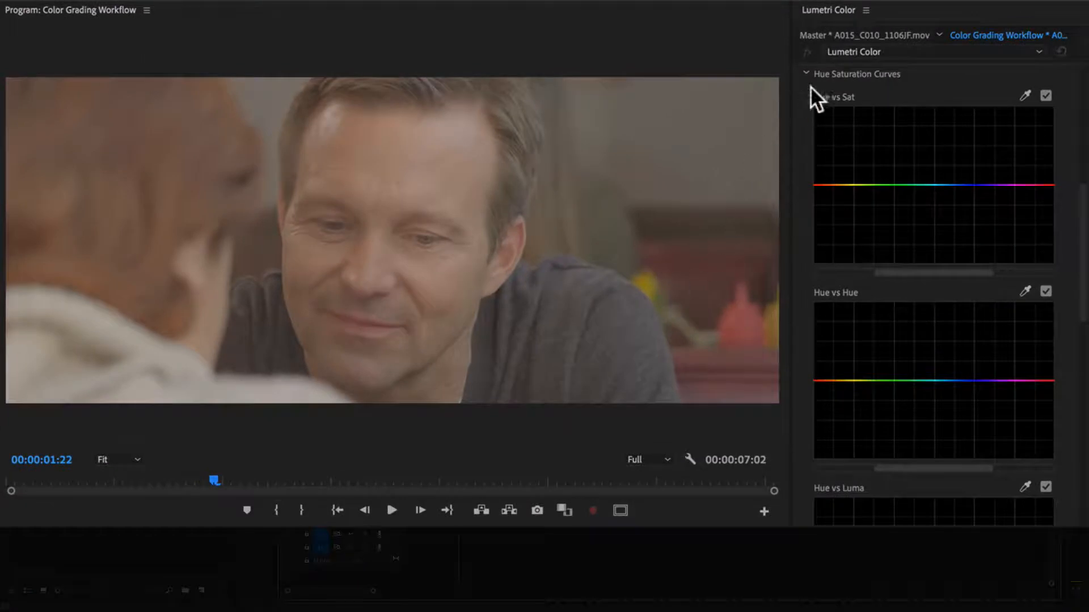
left_click(846, 36)
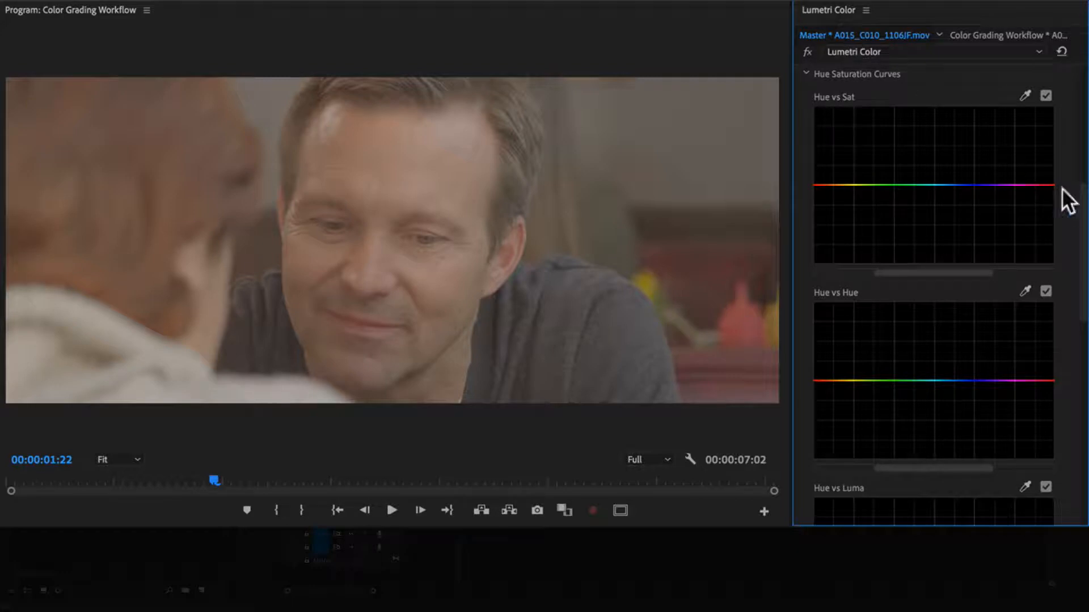
scroll(1059, 199, "up", 10)
left_click_drag(959, 279, 993, 279)
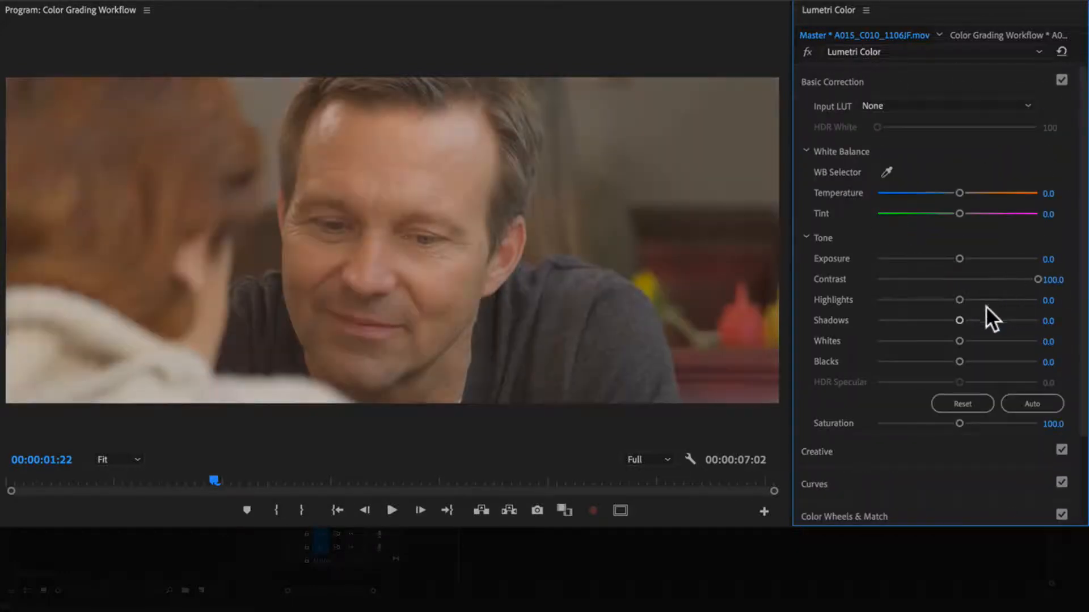
left_click_drag(959, 362, 919, 321)
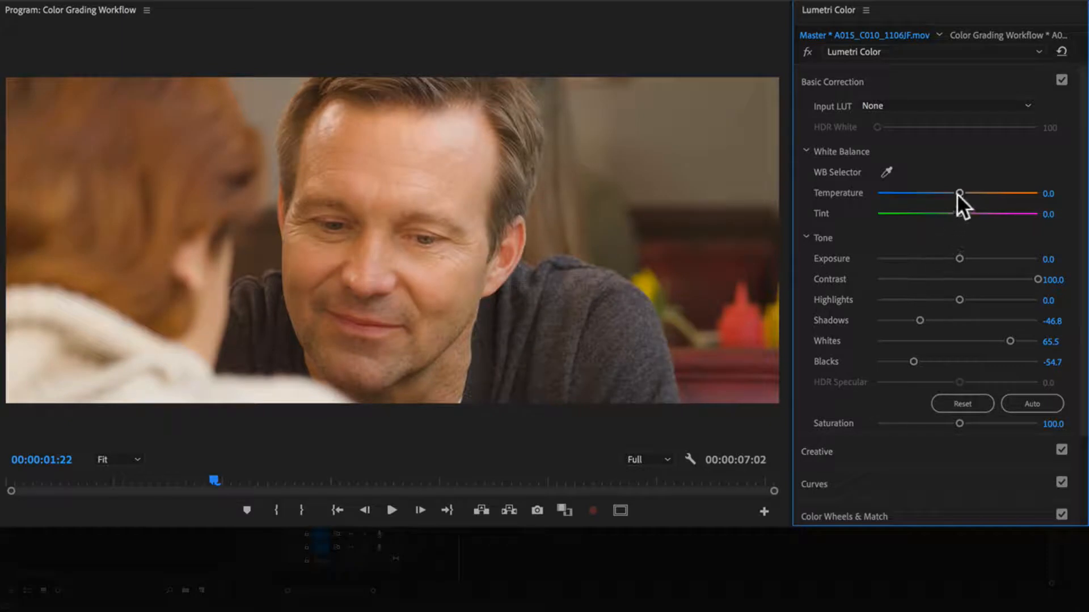
mouse_move(958, 193)
left_mouse_down()
mouse_move(942, 194)
mouse_move(954, 213)
left_mouse_up()
- Adjust the second clip's Hue vs Sat curve around yellow, with anchor points at green and orange-red
scroll(941, 306, "down", 2)
left_click(815, 378)
left_click_drag(1081, 152, 1080, 233)
left_click(866, 185)
left_click(834, 185)
left_click_drag(848, 185, 826, 185)
- Add a subtle vignette to the second clip's master with amount -0.4, midpoint 30.5, roundness 35 and feather 47.8
left_click_drag(1081, 223, 1081, 434)
left_click(831, 444)
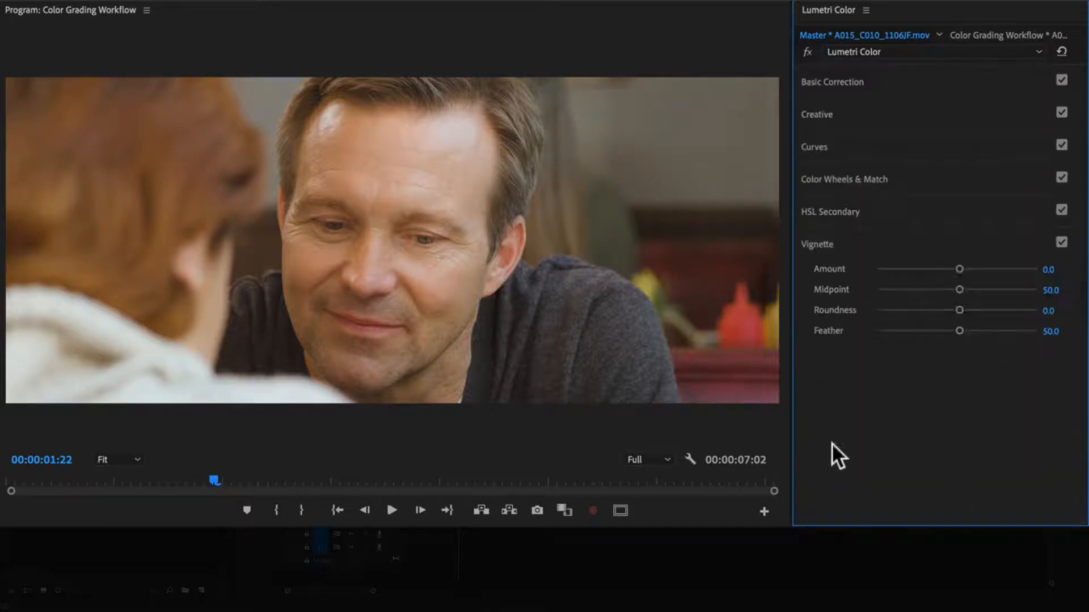
left_click_drag(958, 269, 952, 332)
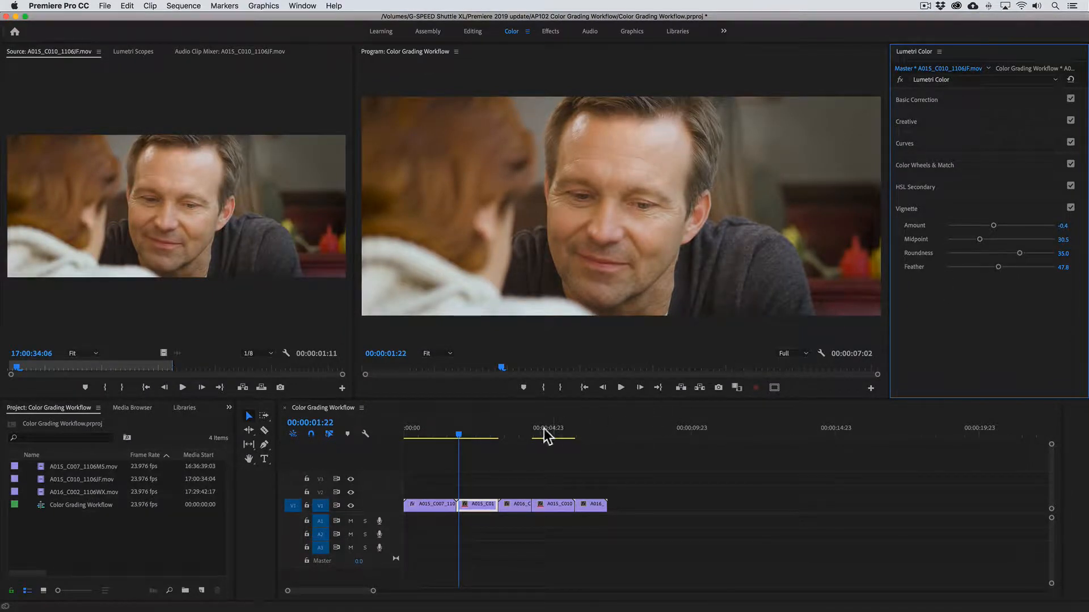
- Target the third clip's master and compare it side by side with the sequence's first frame as reference
left_click(502, 432)
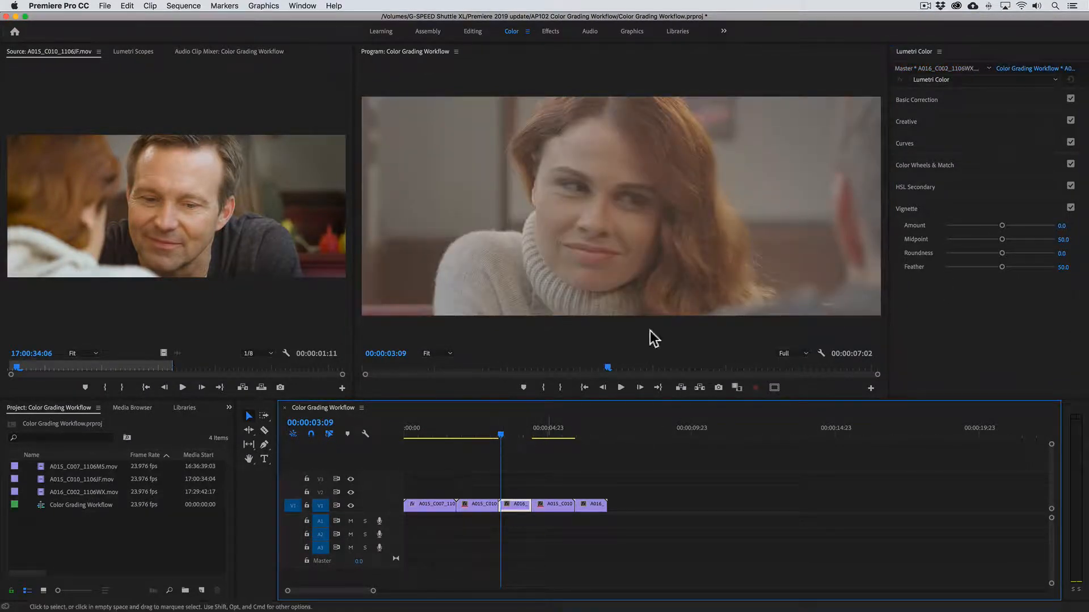
left_click(939, 68)
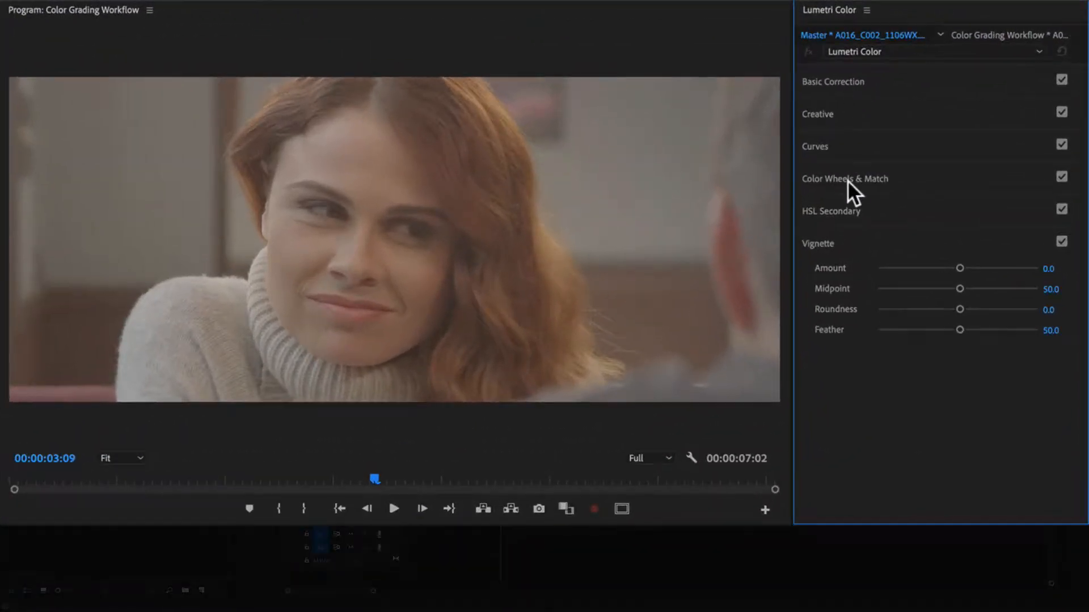
left_click(847, 179)
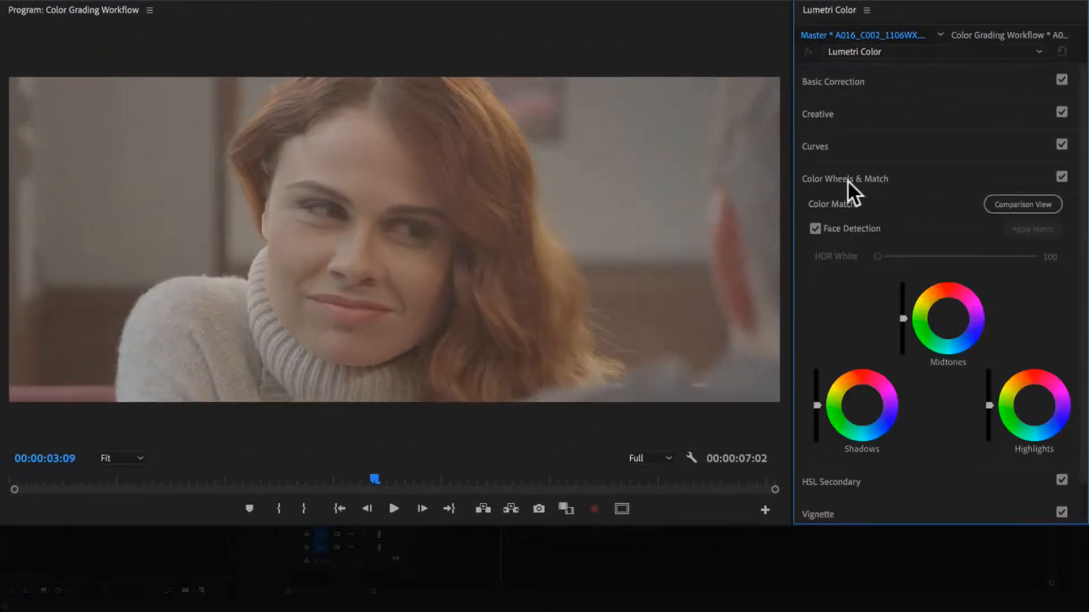
left_click(997, 206)
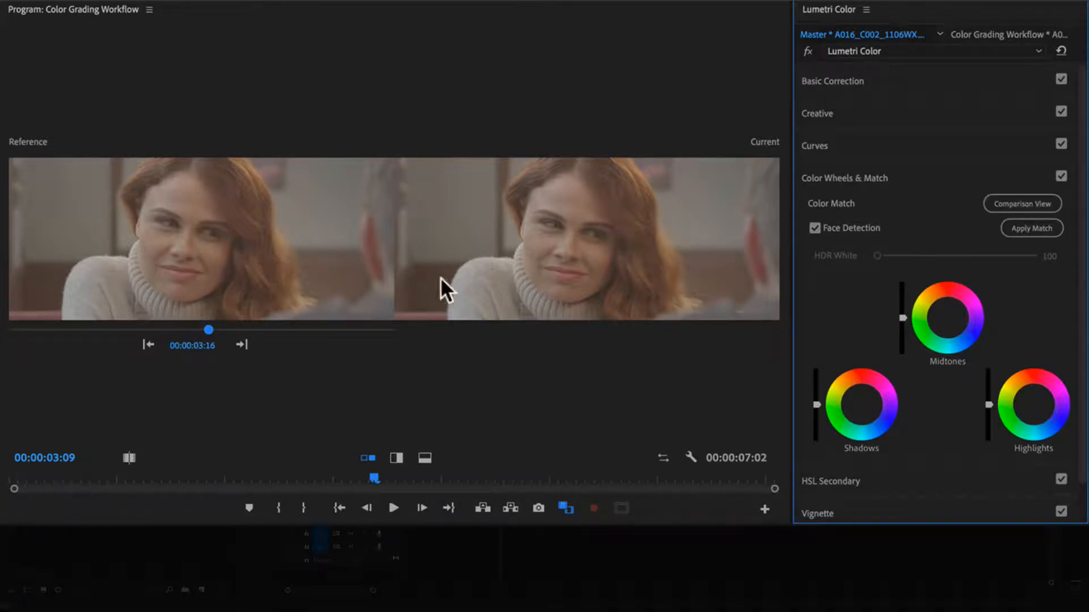
left_click_drag(210, 330, 2, 347)
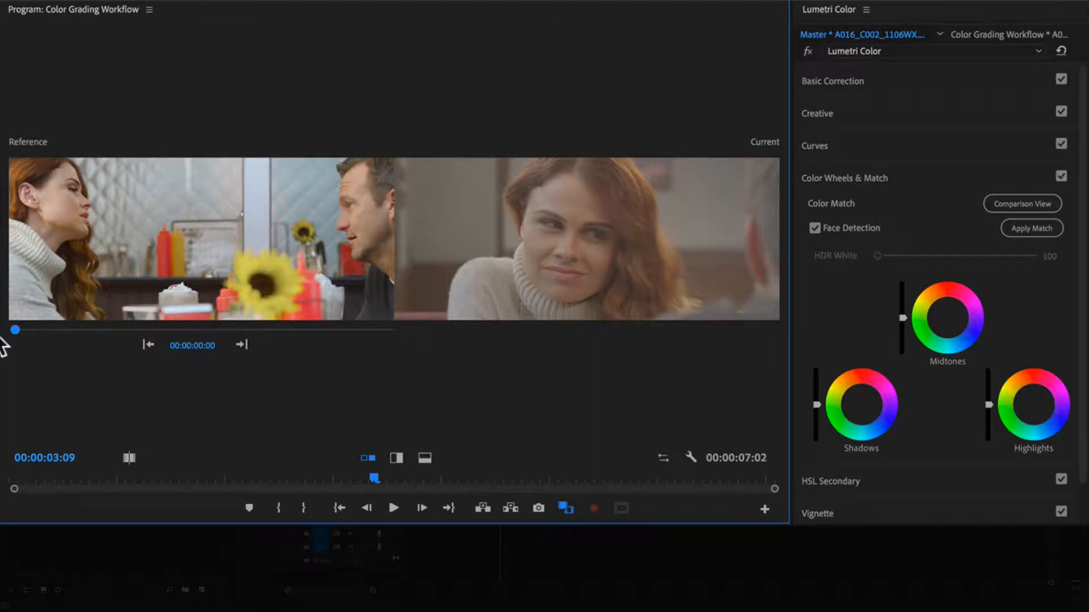
- Correct the third clip with temperature -21.2, tint 2.5, contrast 150, highlights 52.7, shadows -43.8, whites 21.2, blacks -72.4 and slightly lower saturation
left_click(822, 86)
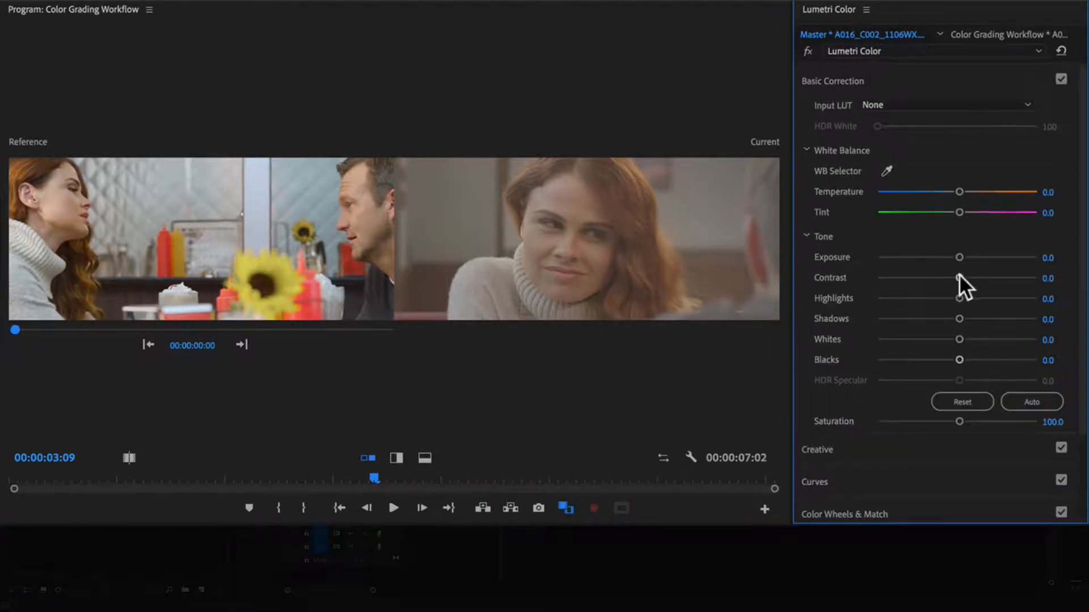
left_click_drag(958, 277, 1021, 284)
left_click_drag(958, 360, 898, 360)
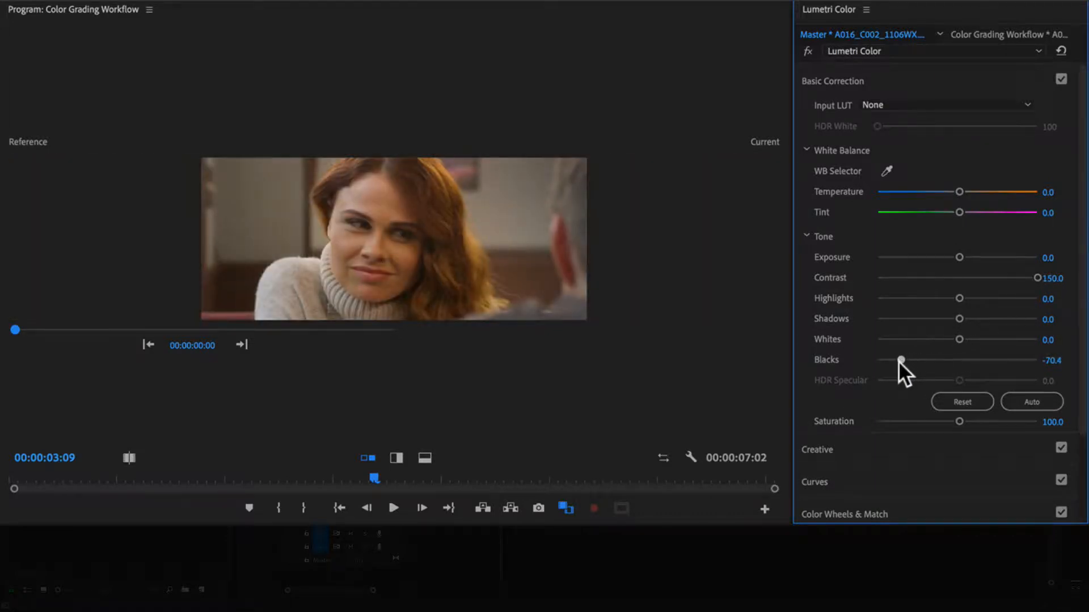
left_click_drag(959, 339, 973, 339)
left_click_drag(959, 319, 999, 299)
mouse_move(959, 192)
left_mouse_down()
mouse_move(940, 191)
mouse_move(958, 211)
left_mouse_up()
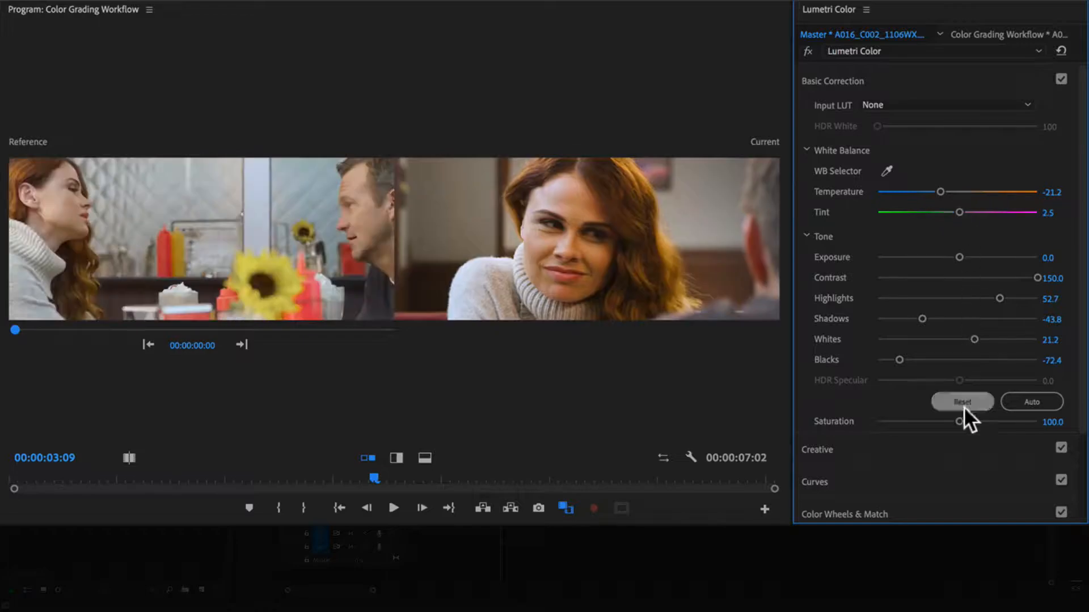
left_click_drag(959, 422, 949, 421)
- Turn off the comparison view, play the corrected sequence from the beginning and return to its start
left_click(845, 514)
left_click(999, 204)
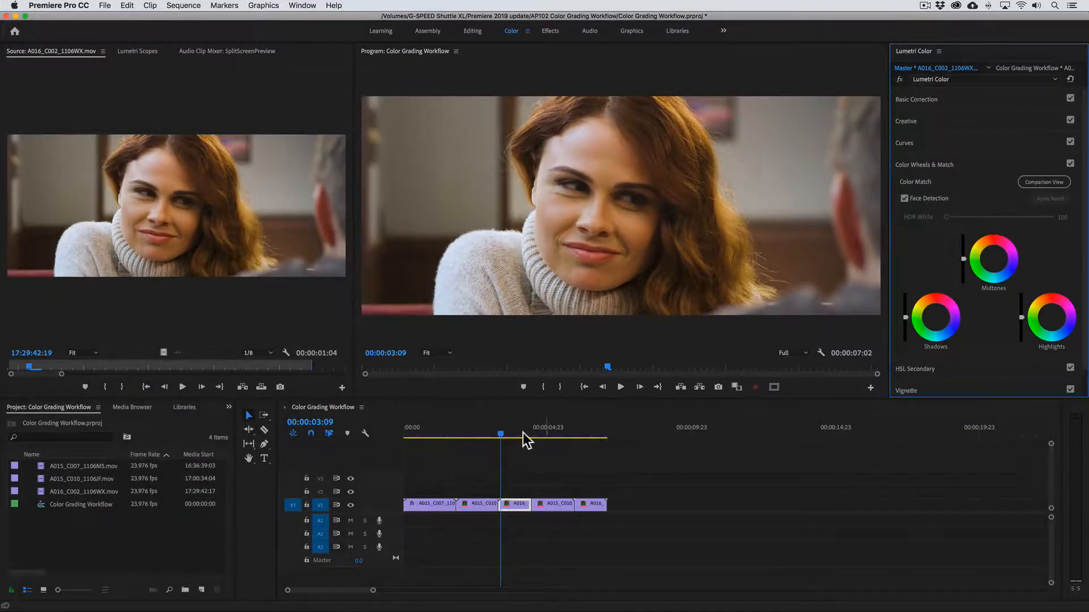
left_click_drag(501, 433, 412, 433)
key("space")
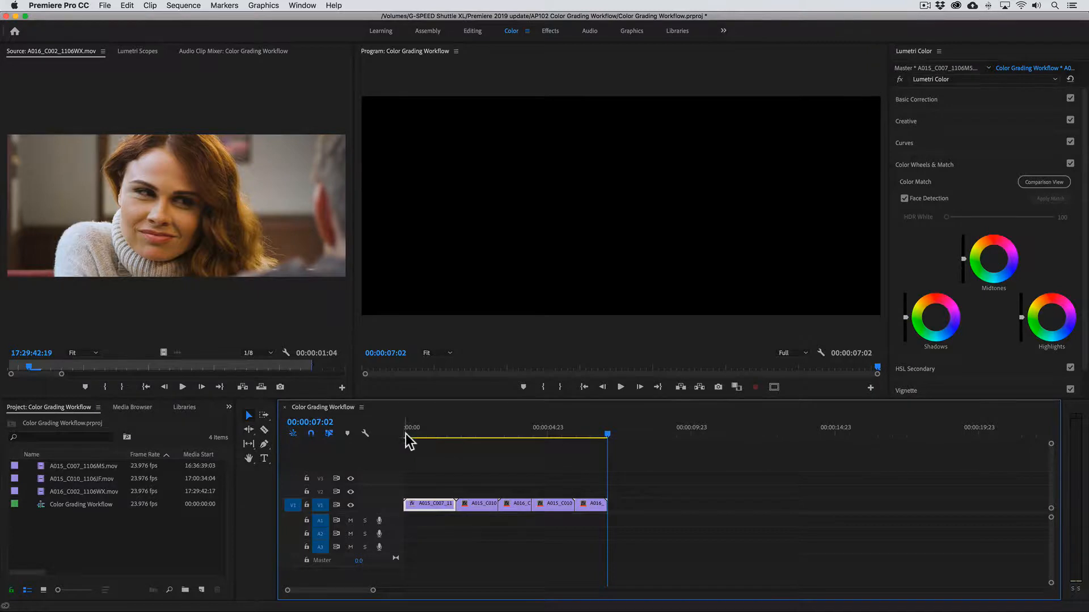
left_click_drag(409, 433, 402, 433)
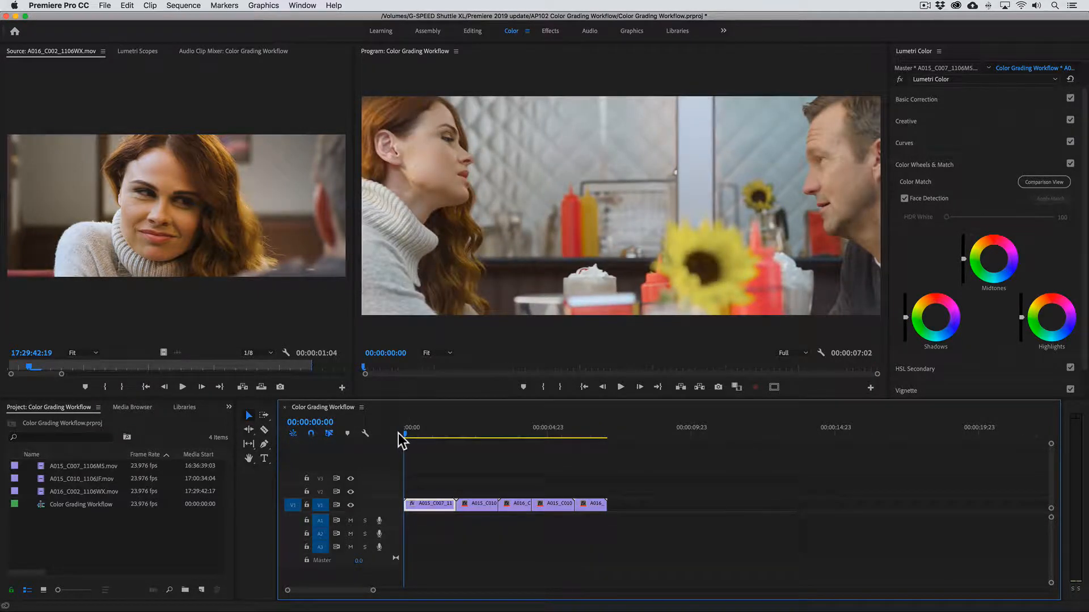
- Create a 2560 x 1080, 23.976 fps adjustment layer and place it on track V2 over the entire sequence
left_click(174, 529)
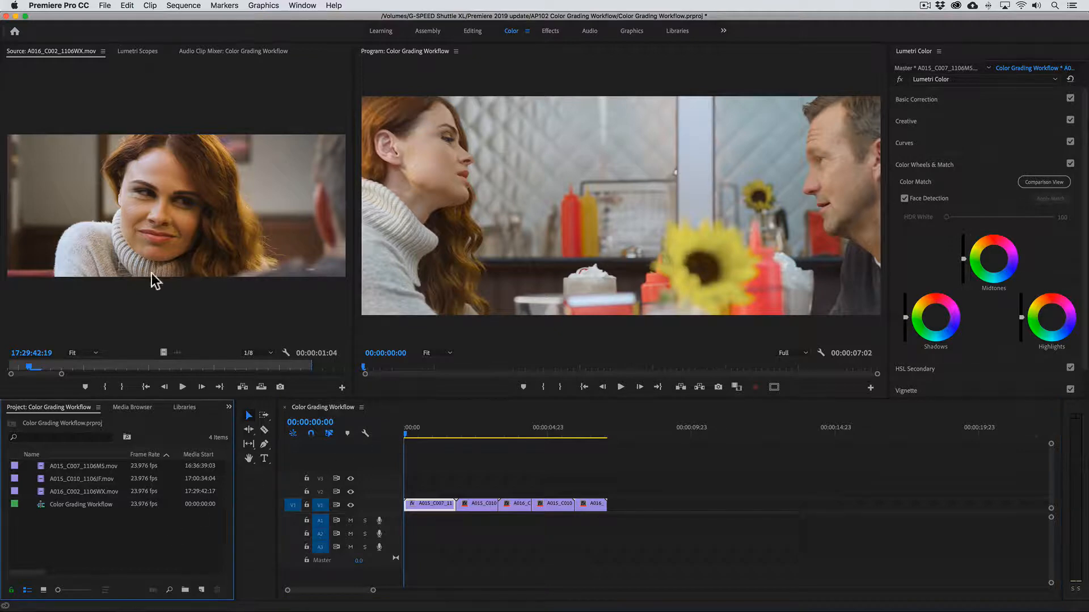
left_click(106, 6)
mouse_move(120, 19)
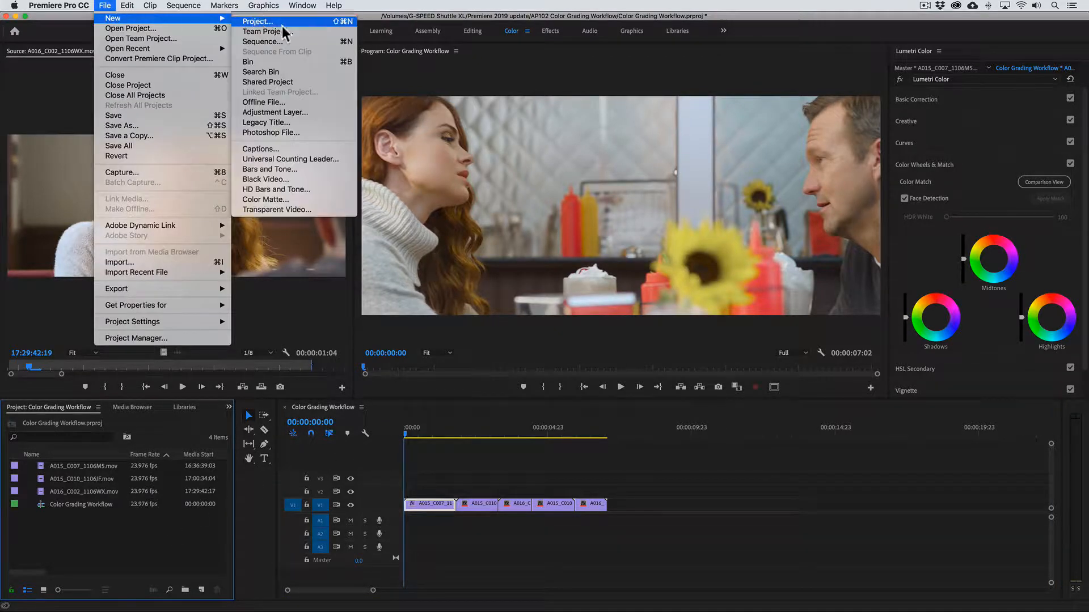
left_click(309, 113)
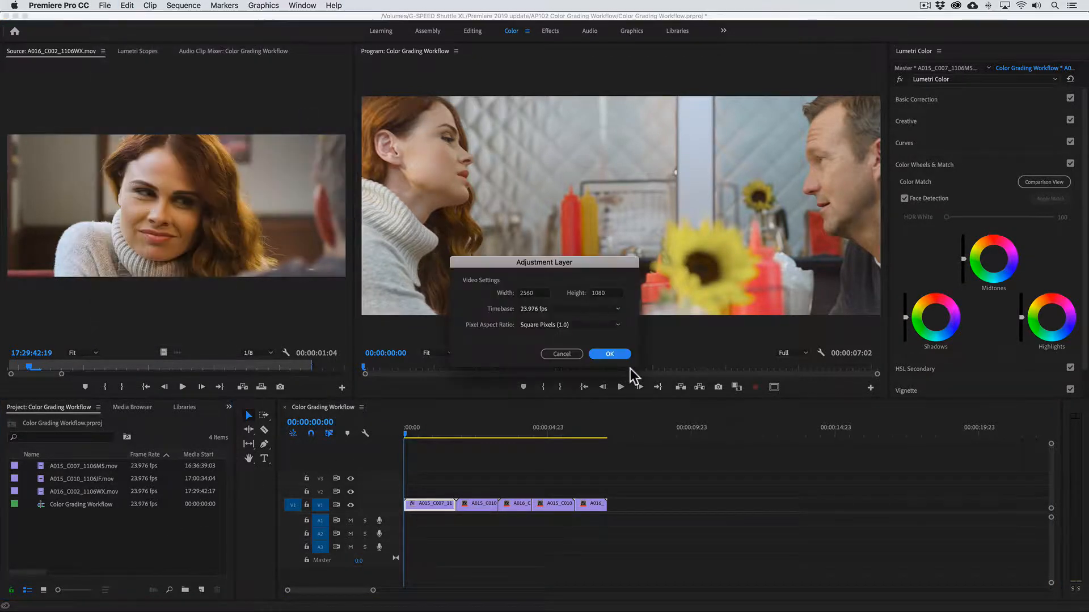
left_click(610, 355)
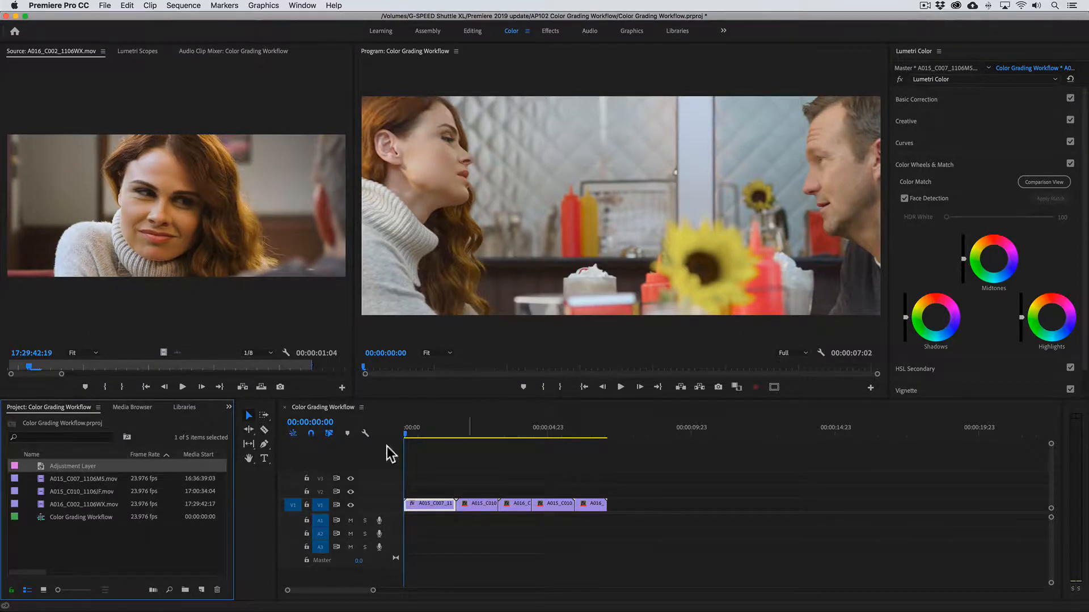
left_click_drag(45, 466, 412, 499)
left_click_drag(544, 491, 606, 491)
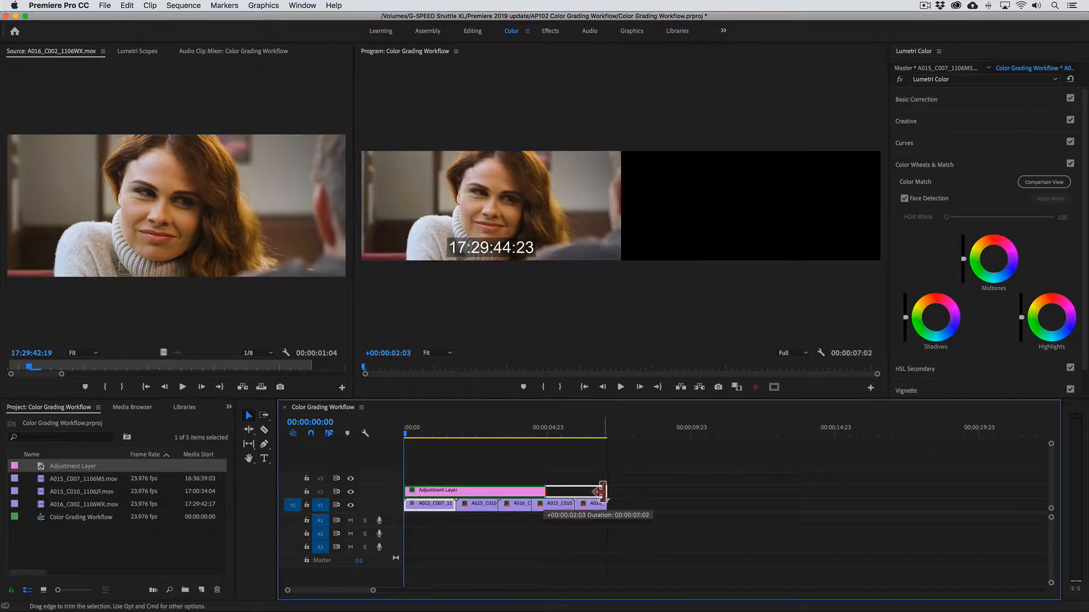
- Apply the SL BLUE ICE creative look to the adjustment layer, previewing it on the second clip
left_click_drag(457, 431, 460, 429)
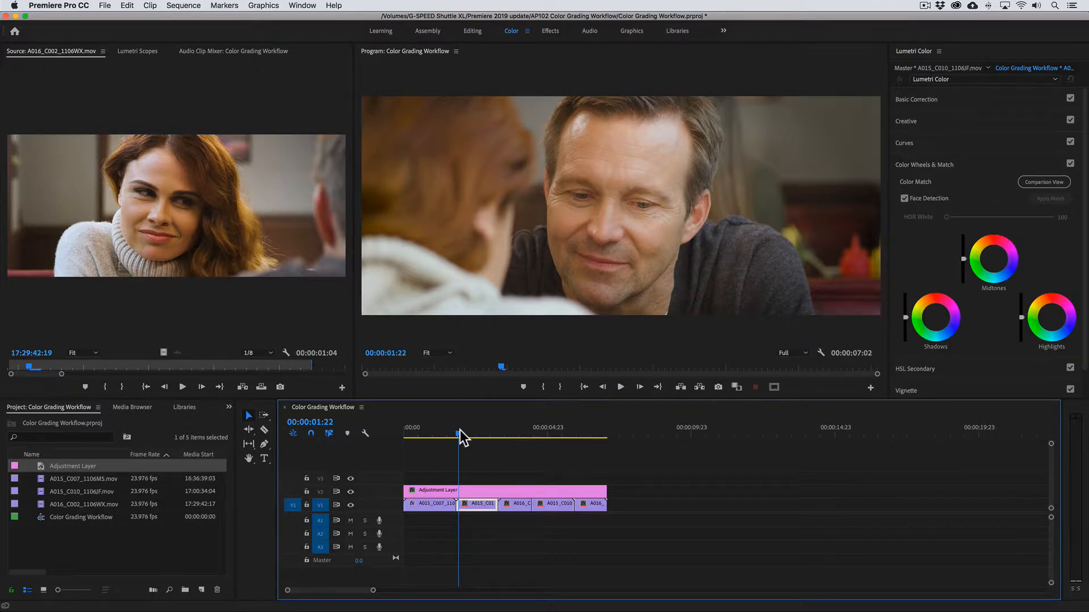
left_click(465, 491)
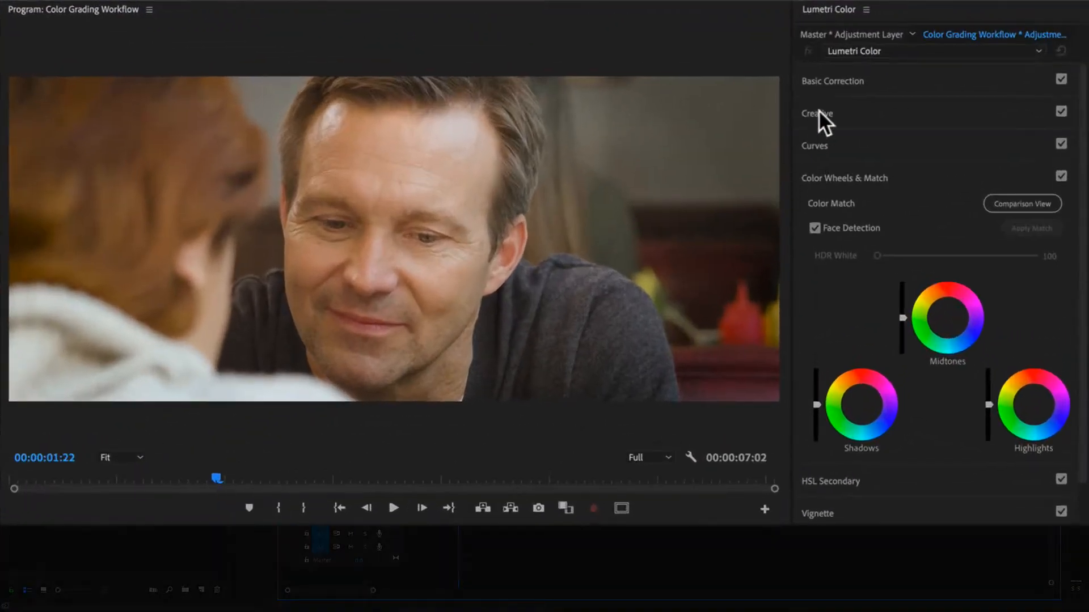
left_click(906, 119)
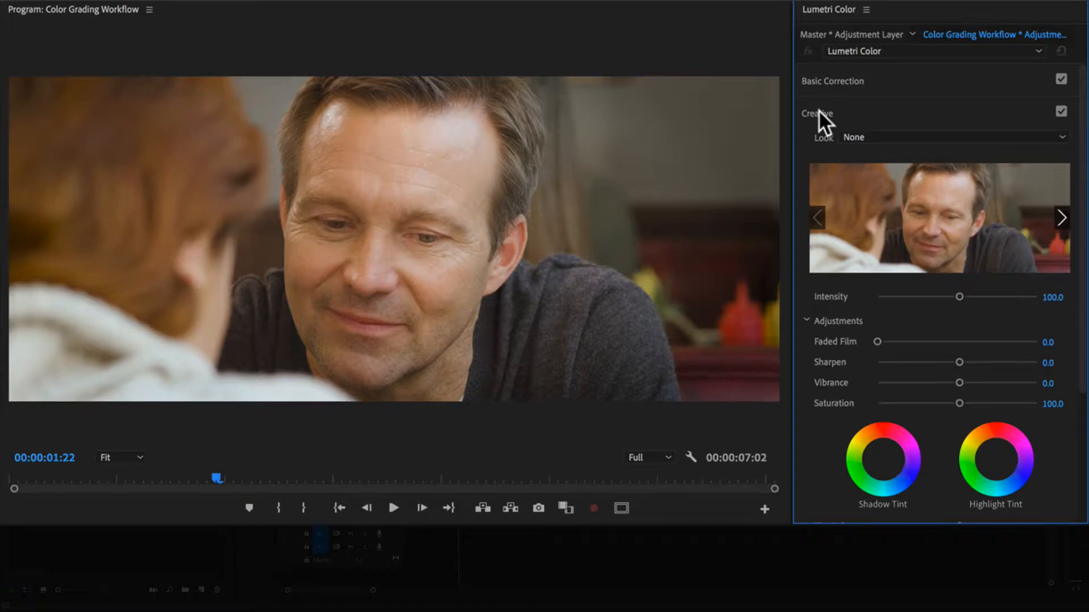
left_click(856, 136)
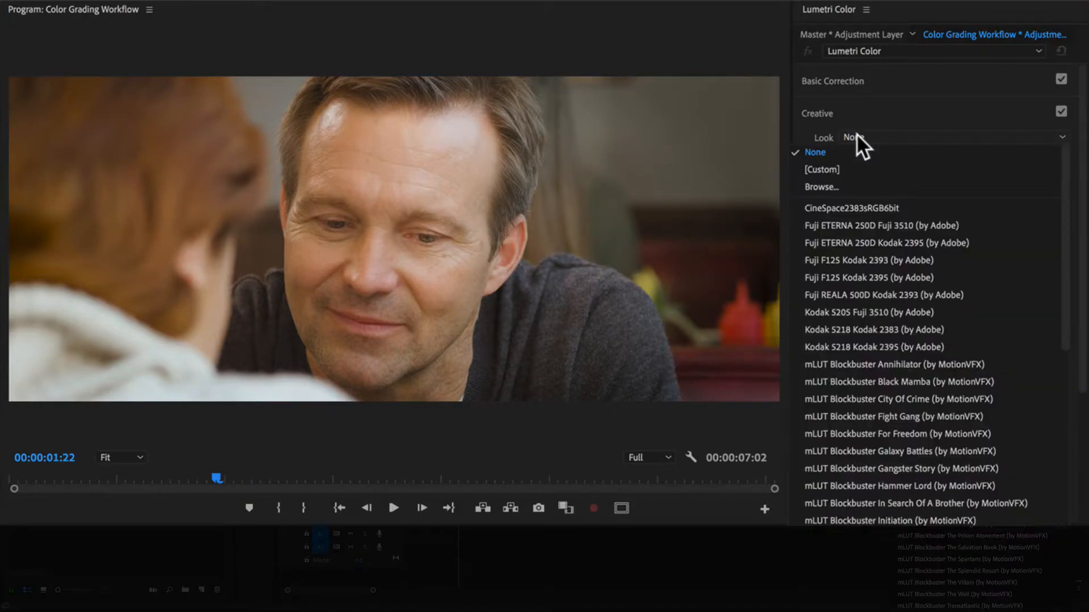
scroll(875, 230, "down", 15)
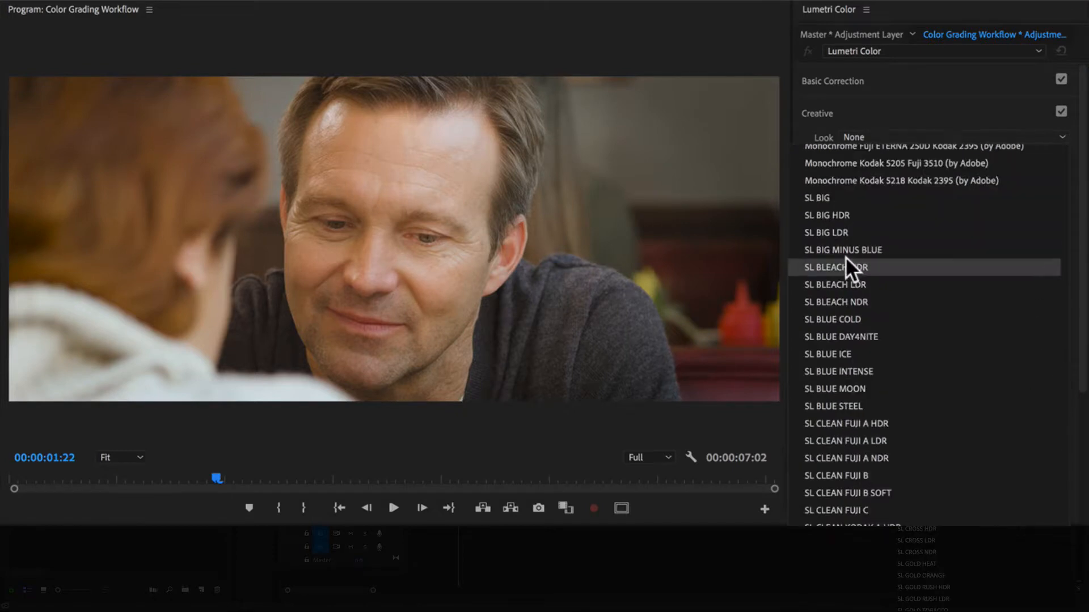
left_click(842, 353)
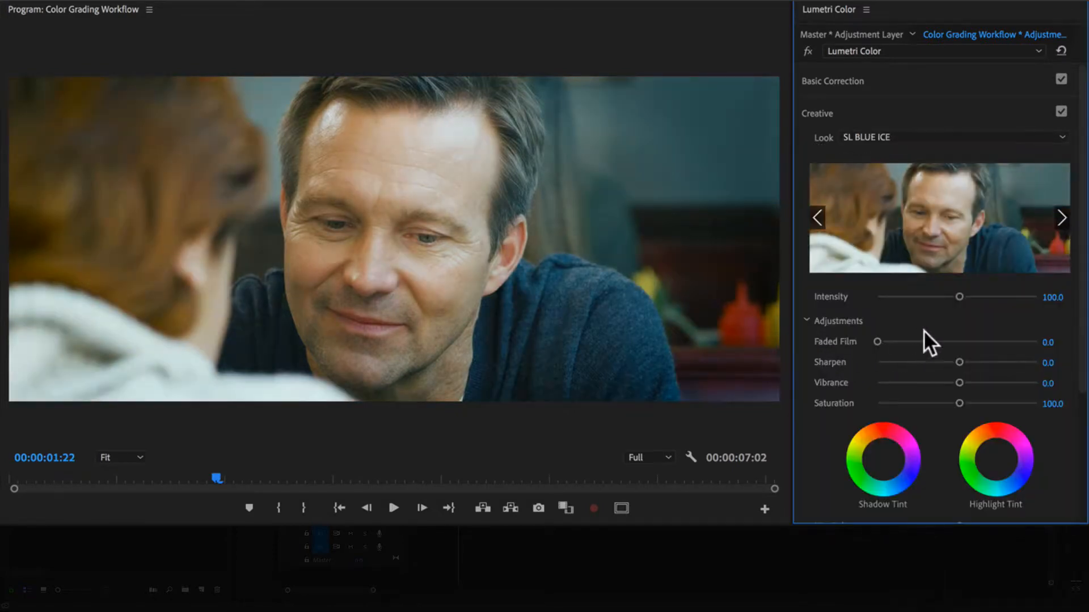
- Set the look's intensity to 50.2, vibrance to 42.9 and saturation to 85.7, and play the sequence from the start
left_click_drag(960, 295, 929, 295)
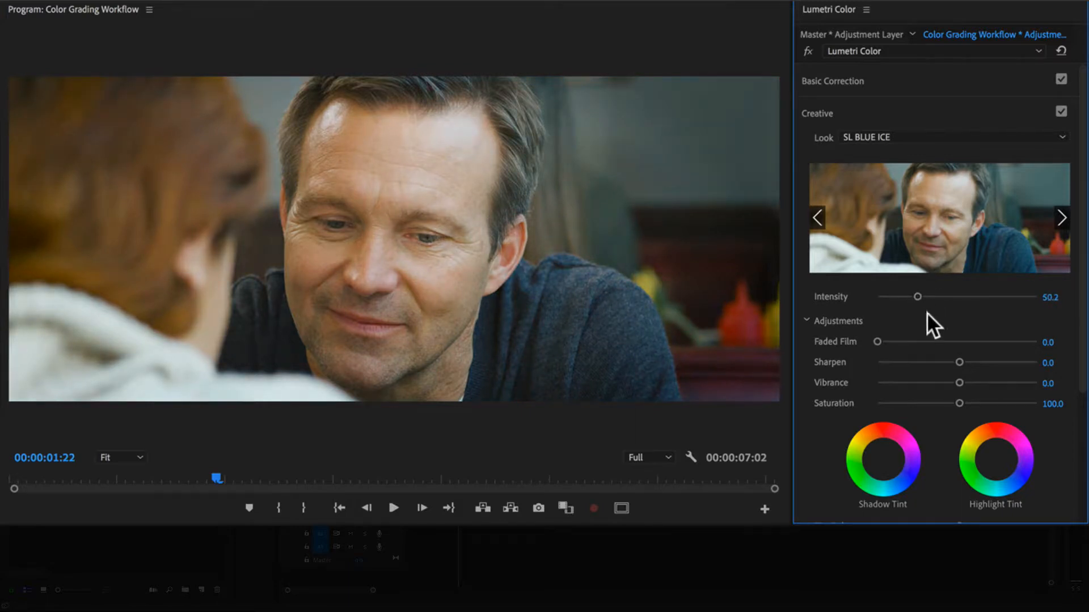
left_click_drag(951, 379, 948, 404)
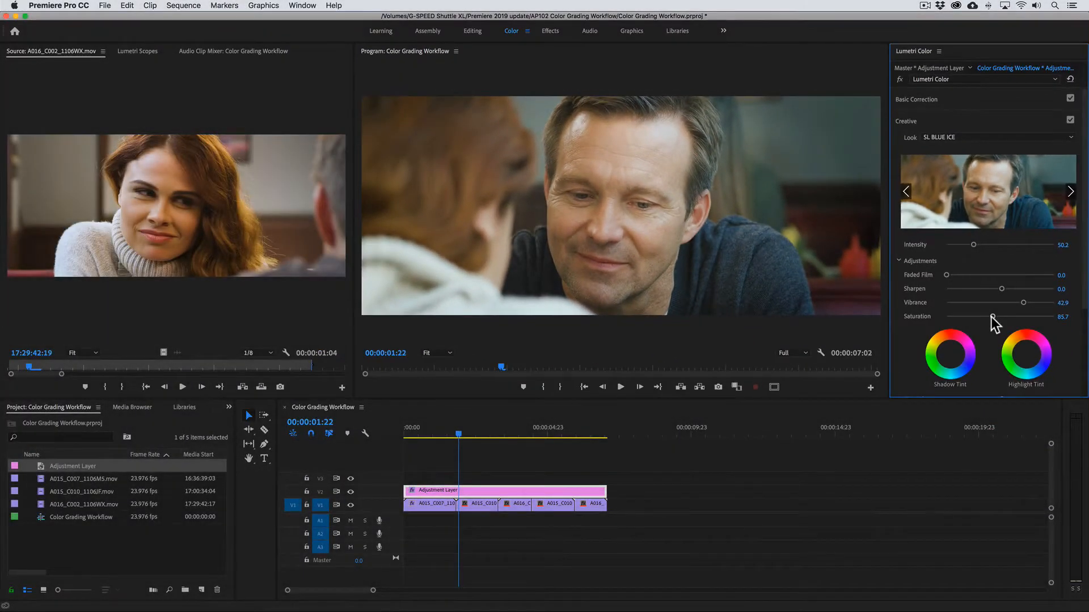
left_click_drag(418, 432, 400, 432)
key("space")
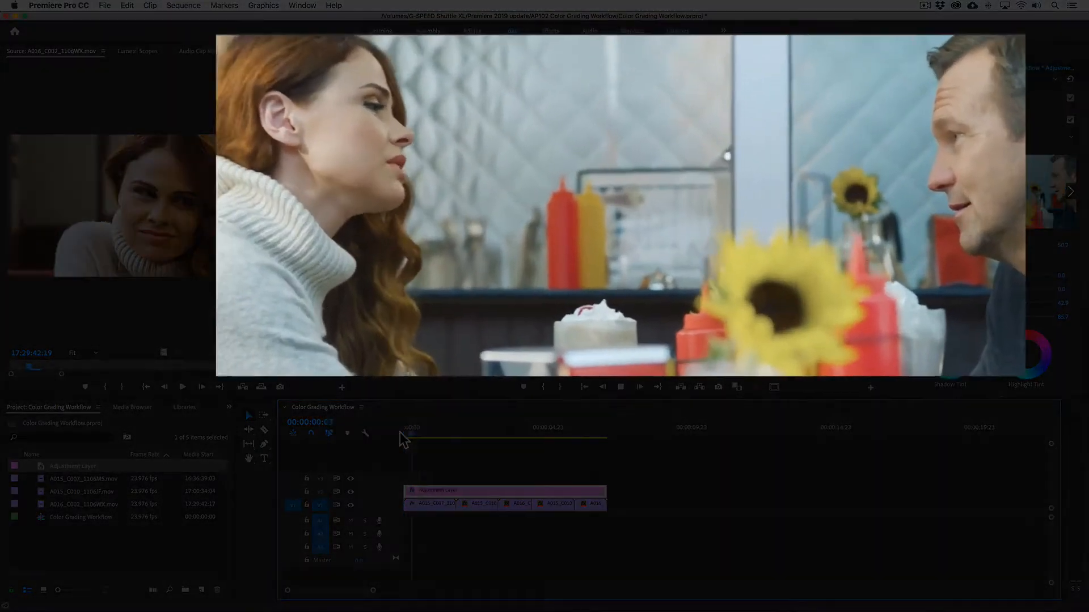